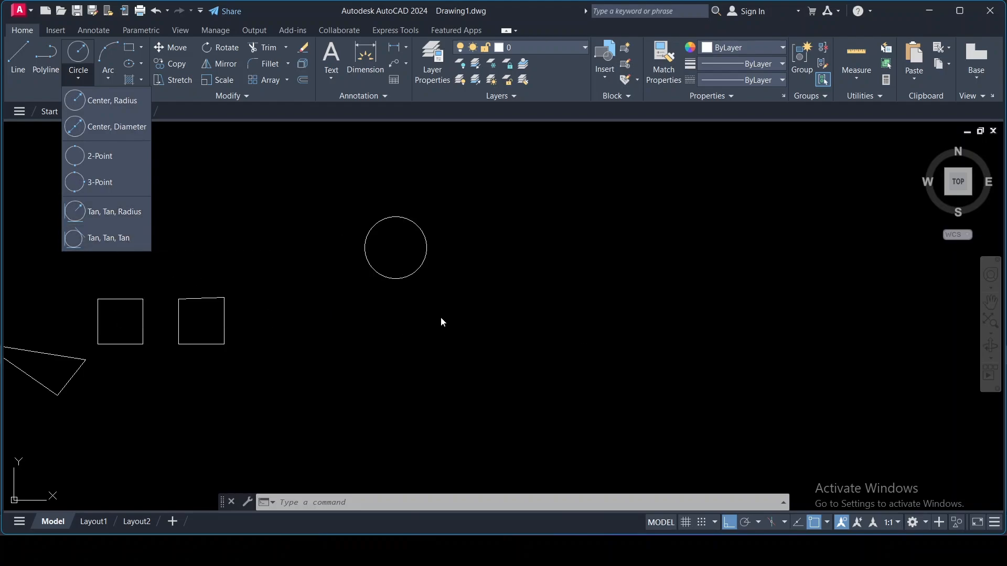
Step: Draw a Center, Radius circle with radius 20 in the empty space beside the existing large circle
click(119, 102)
scroll(284, 244, down, 2)
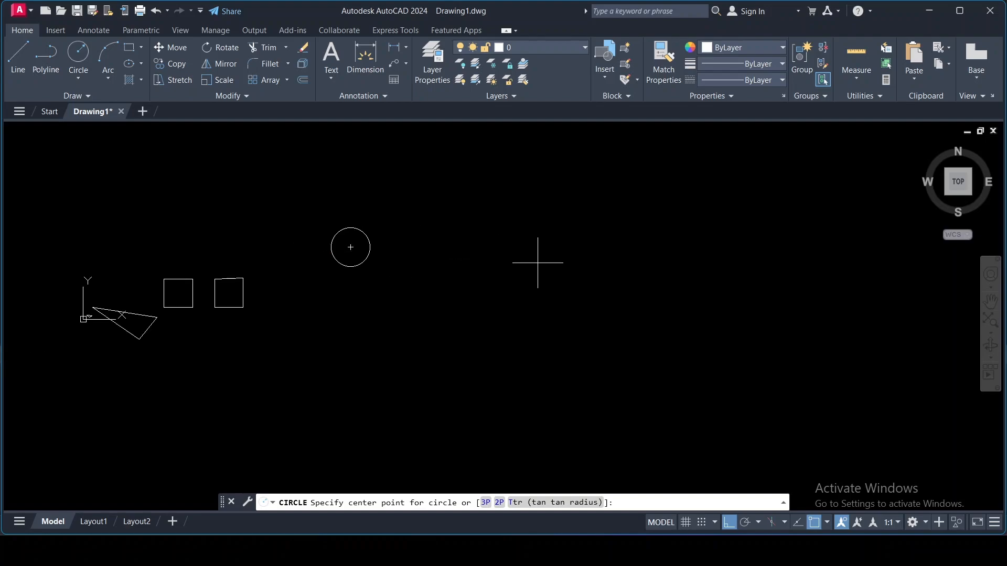
scroll(538, 263, up, 2)
click(379, 249)
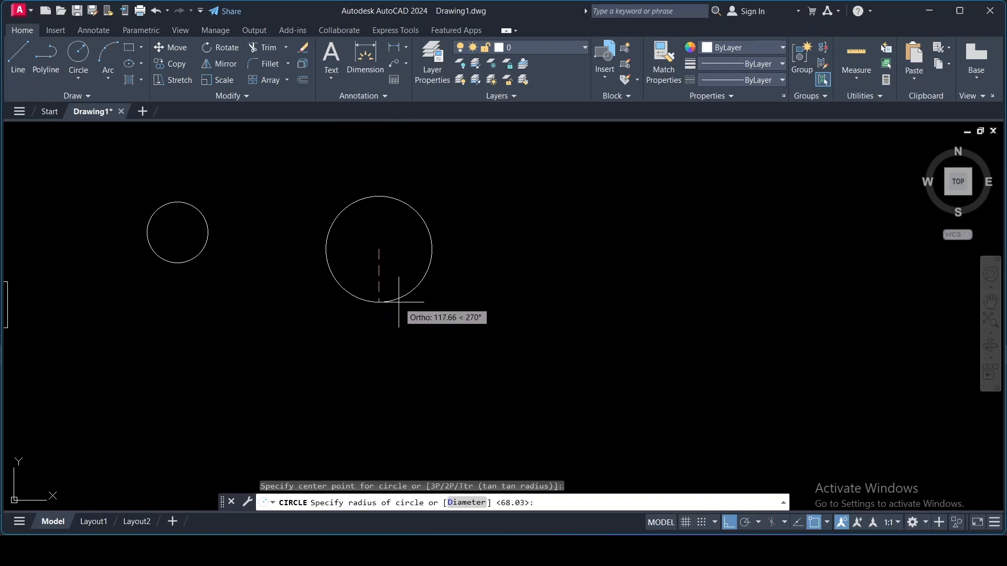
key(Return)
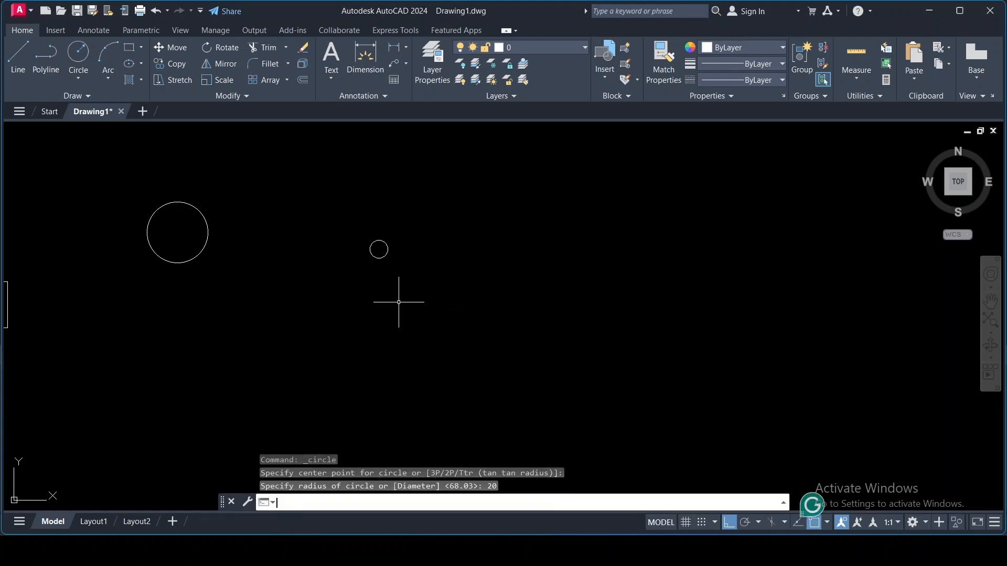
scroll(395, 247, up, 2)
scroll(341, 251, up, 6)
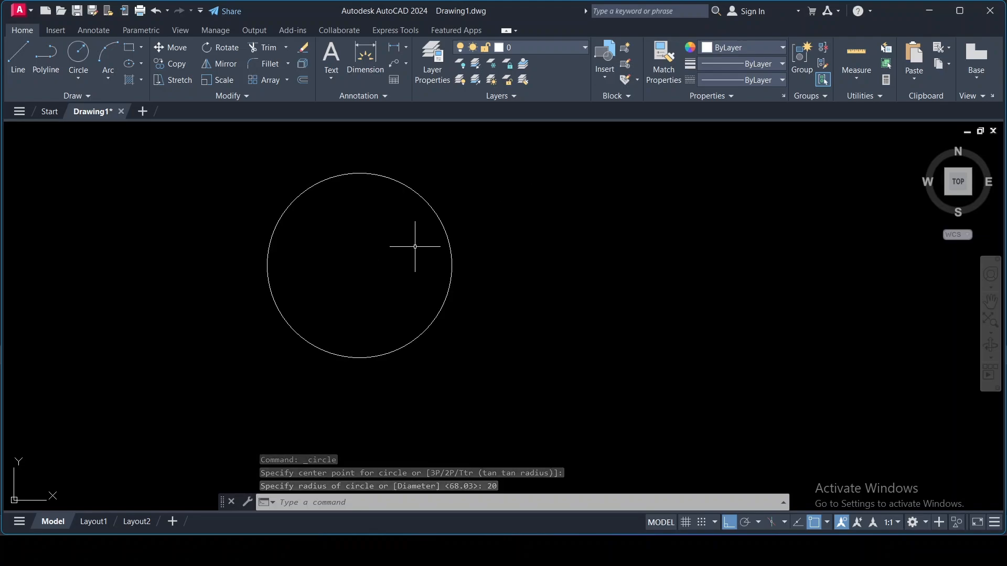
scroll(258, 263, down, 4)
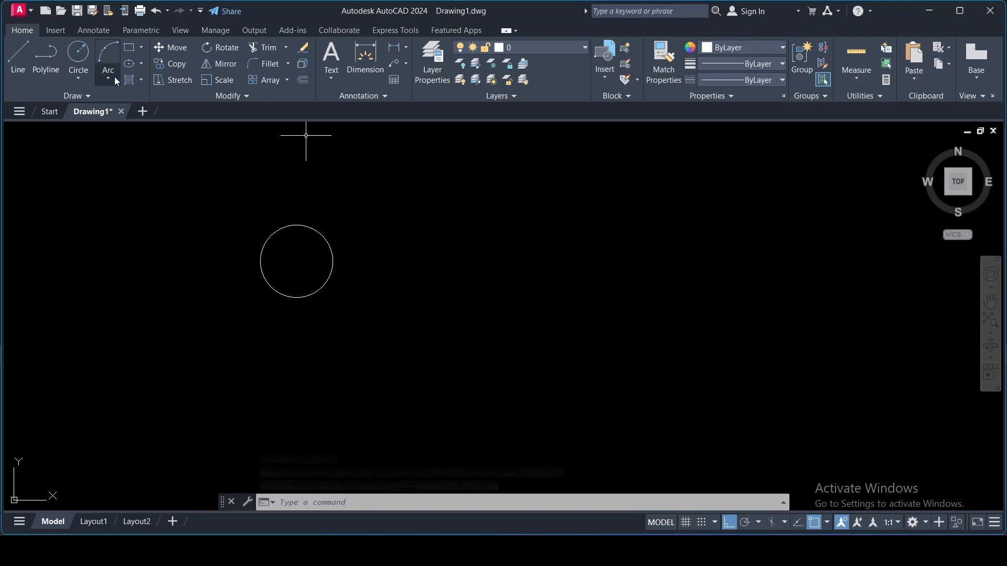
Step: Draw a Center, Diameter circle with diameter 40 beside the radius-20 circle, with its center roughly level with that circle's center
click(76, 74)
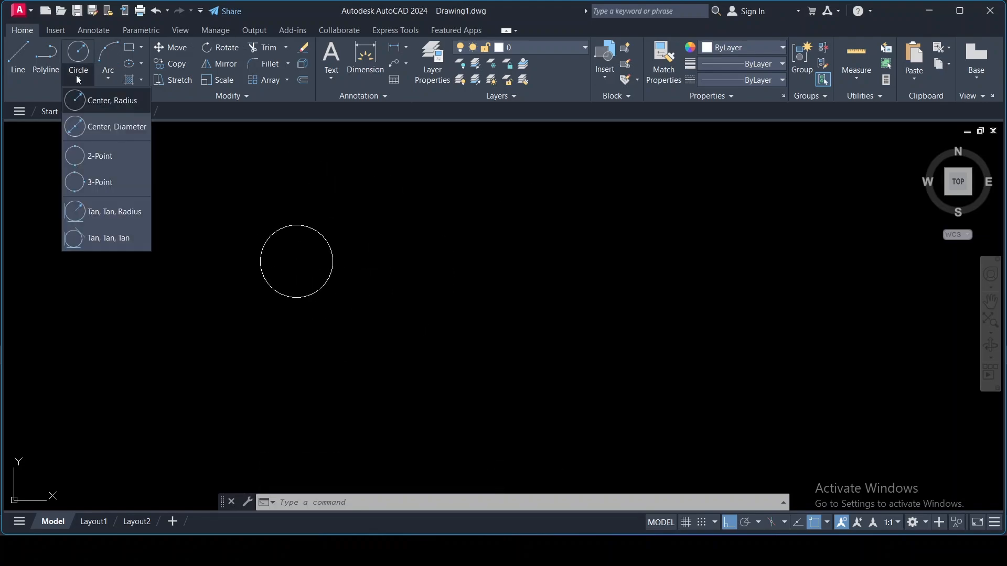
click(98, 121)
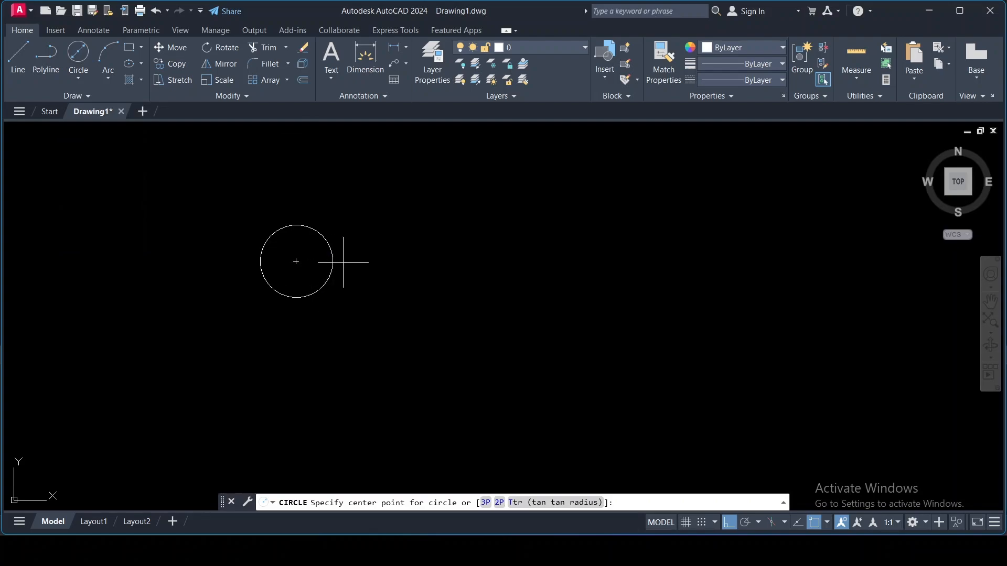
click(389, 261)
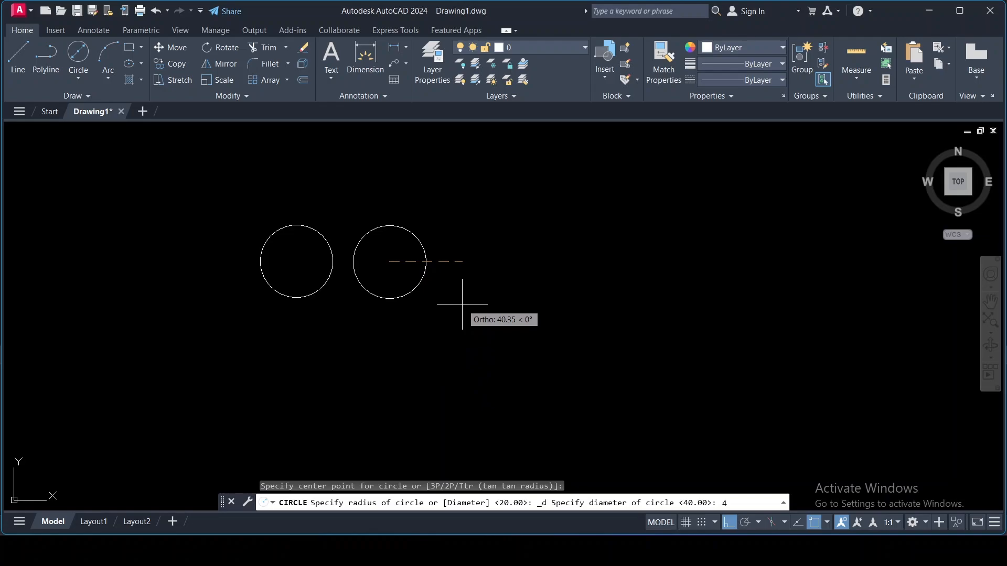
text(40)
key(Return)
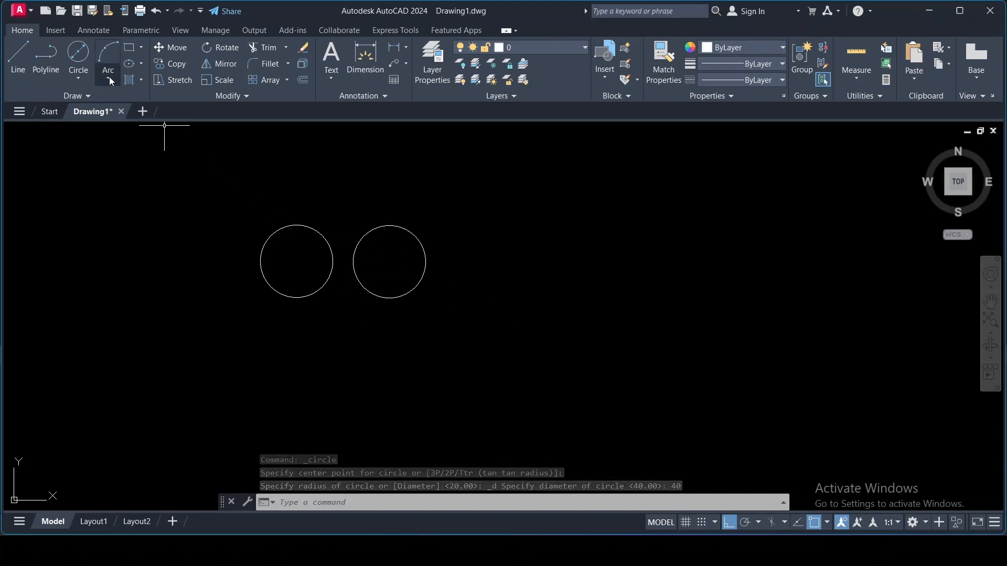
Step: Draw a 2-Point circle beside the diameter-40 circle, with its diameter endpoints placed vertically one above the other
click(78, 79)
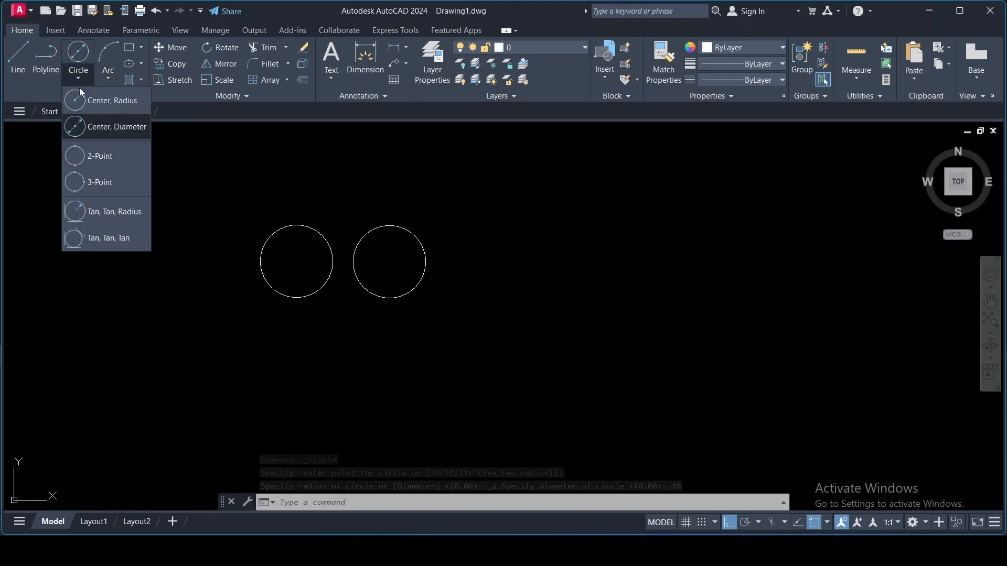
click(112, 161)
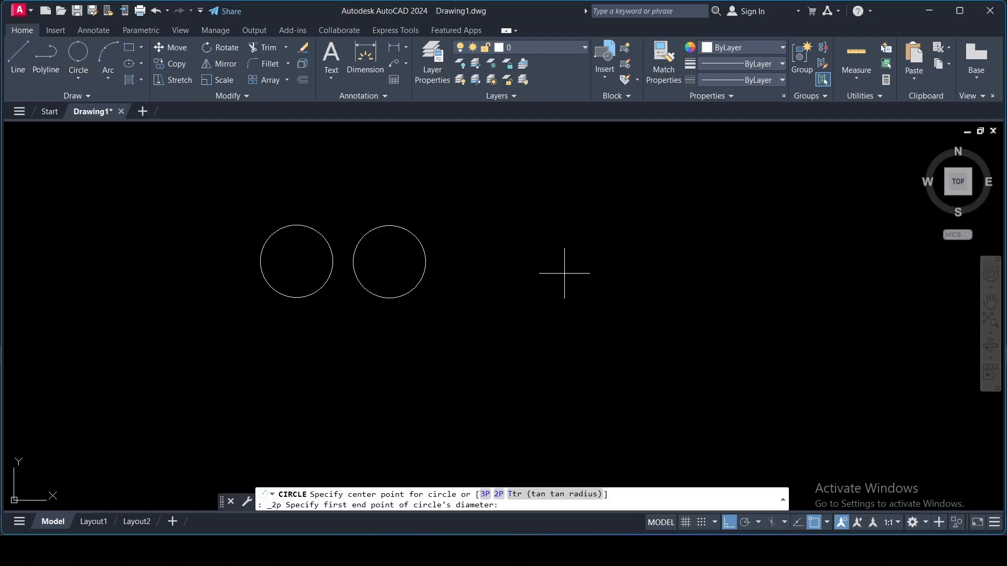
click(508, 231)
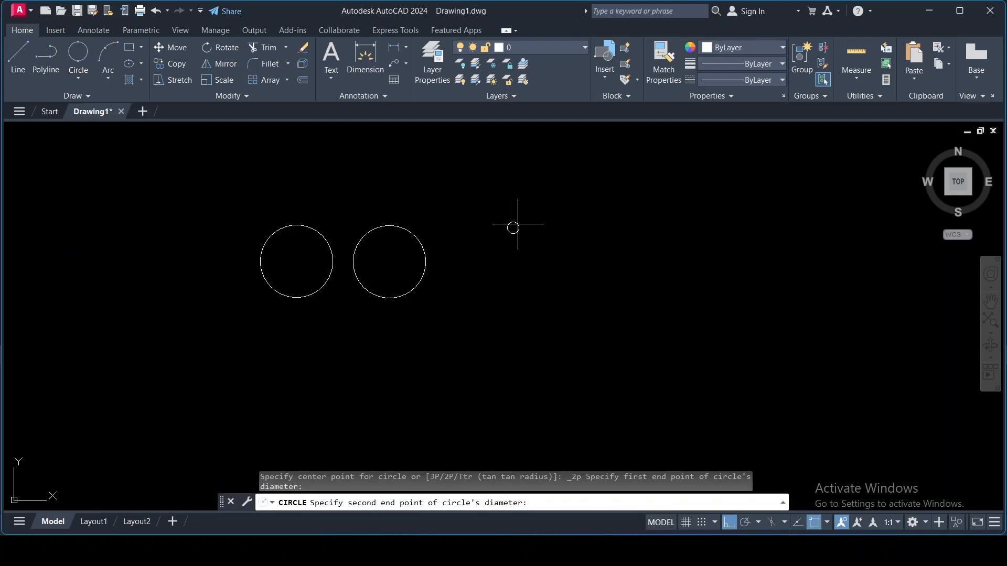
click(521, 293)
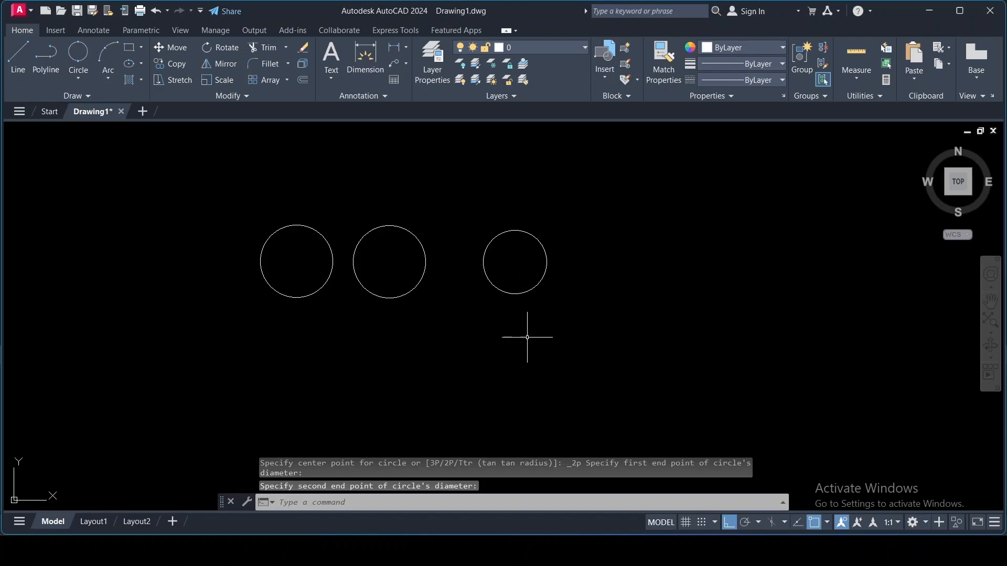
Step: Draw a 3-Point circle with a radius of about 25 at the free end of the row of small circles
click(77, 79)
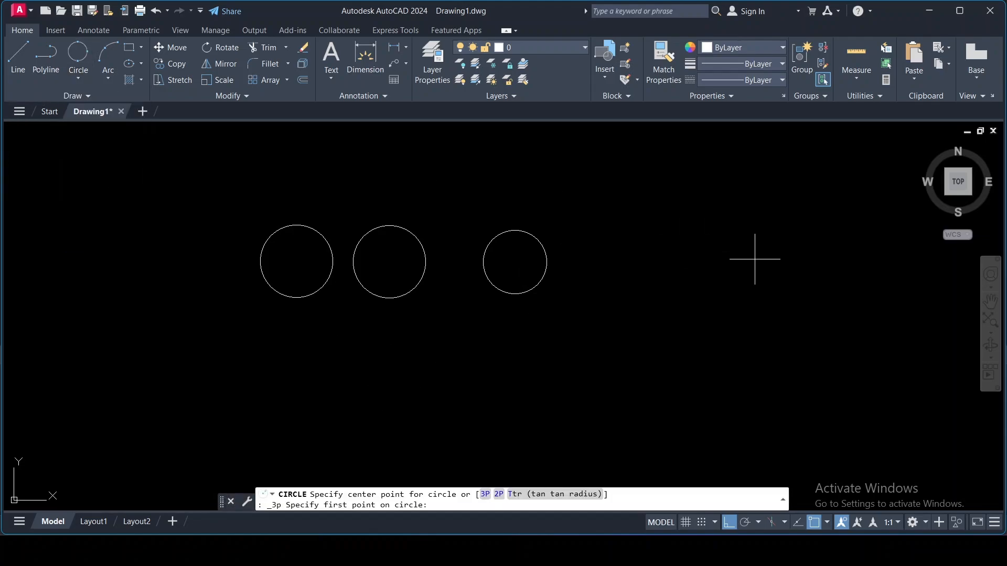
click(601, 235)
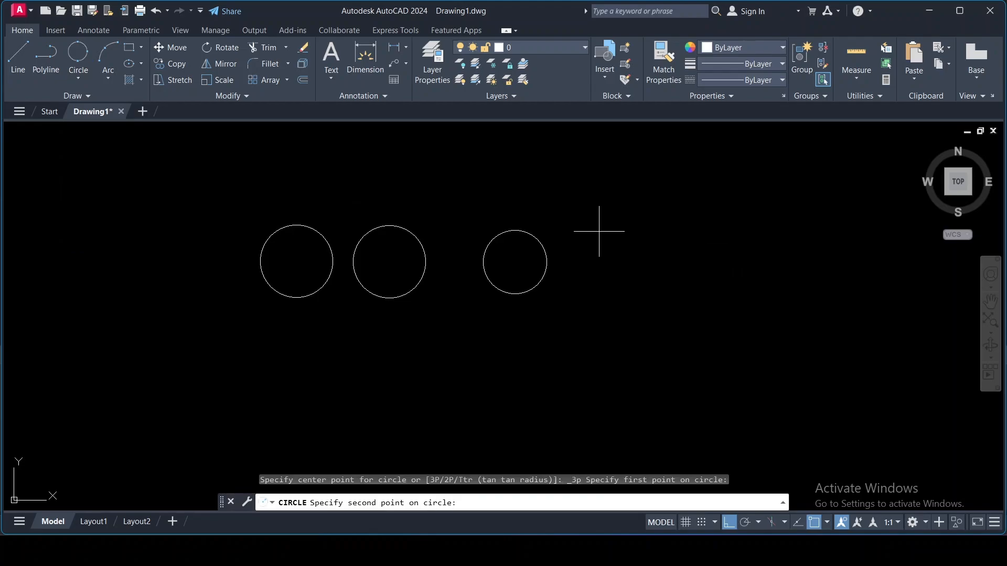
click(672, 270)
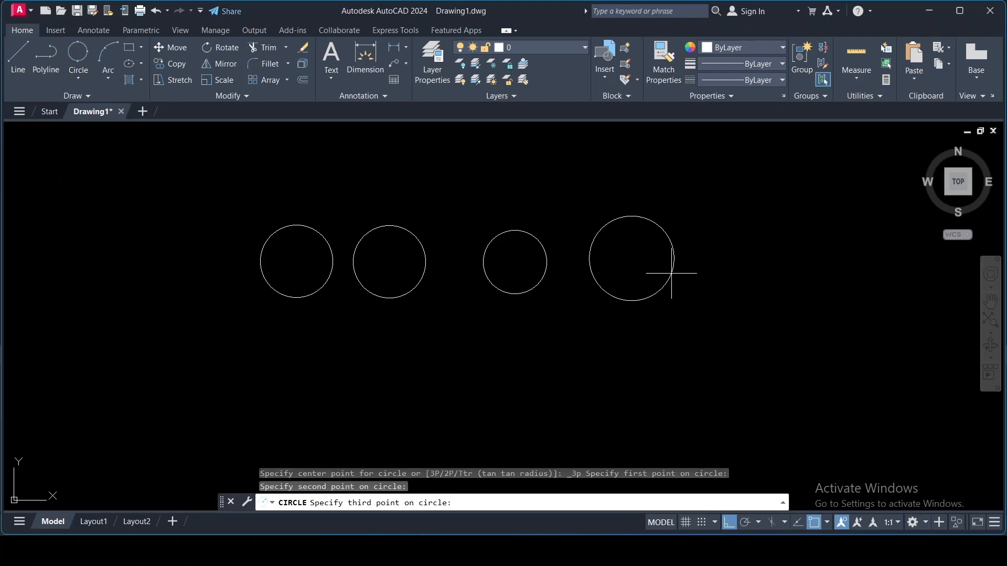
click(588, 287)
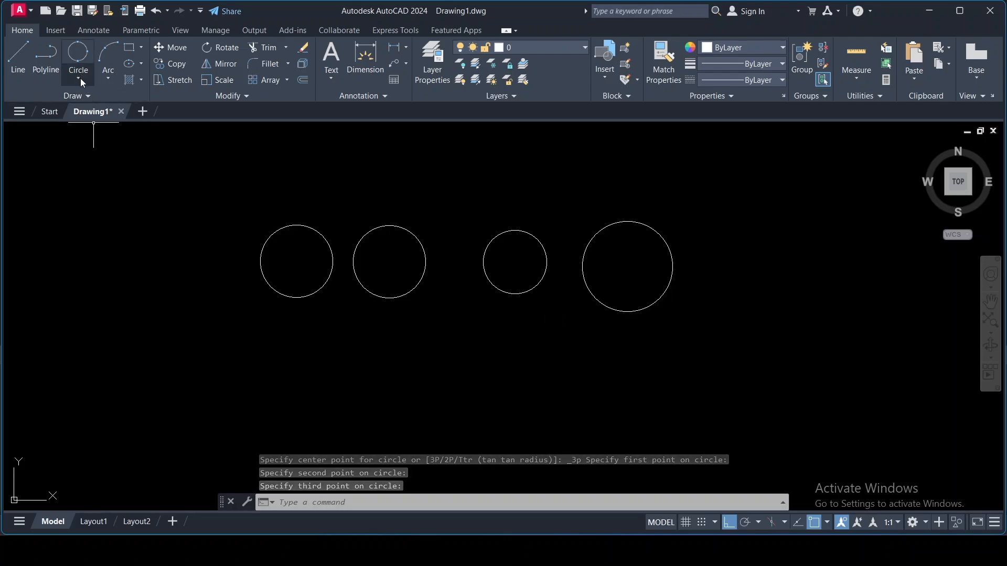
Step: Draw an L shape beside the row of circles from a vertical line down and a horizontal line to the right
click(18, 55)
scroll(459, 277, down, 8)
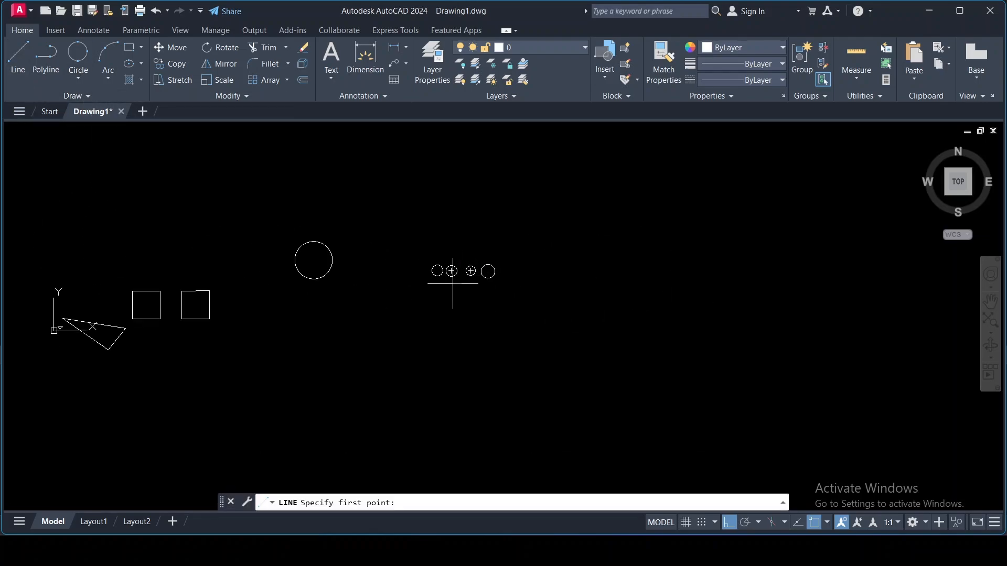
scroll(525, 281, up, 6)
click(531, 199)
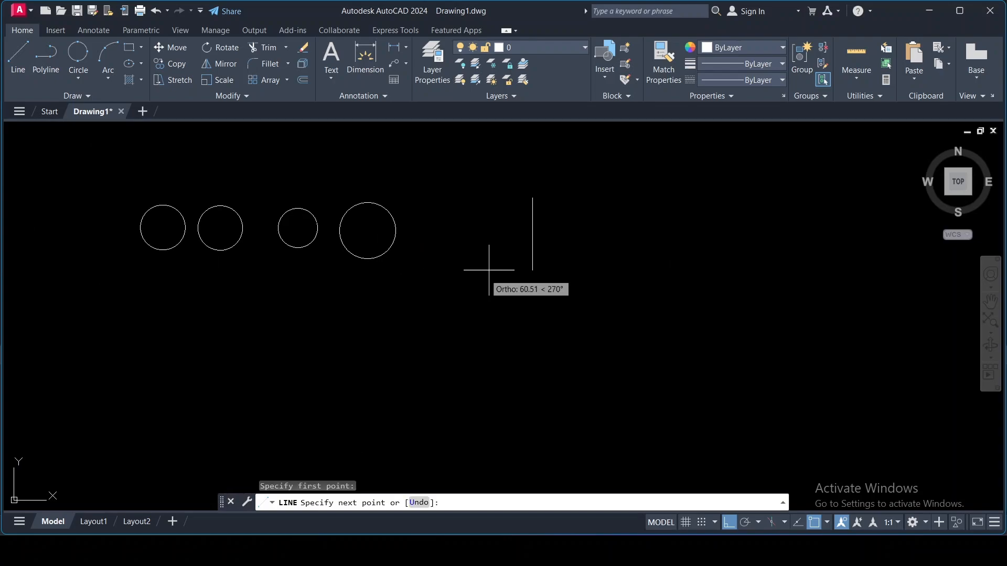
click(501, 347)
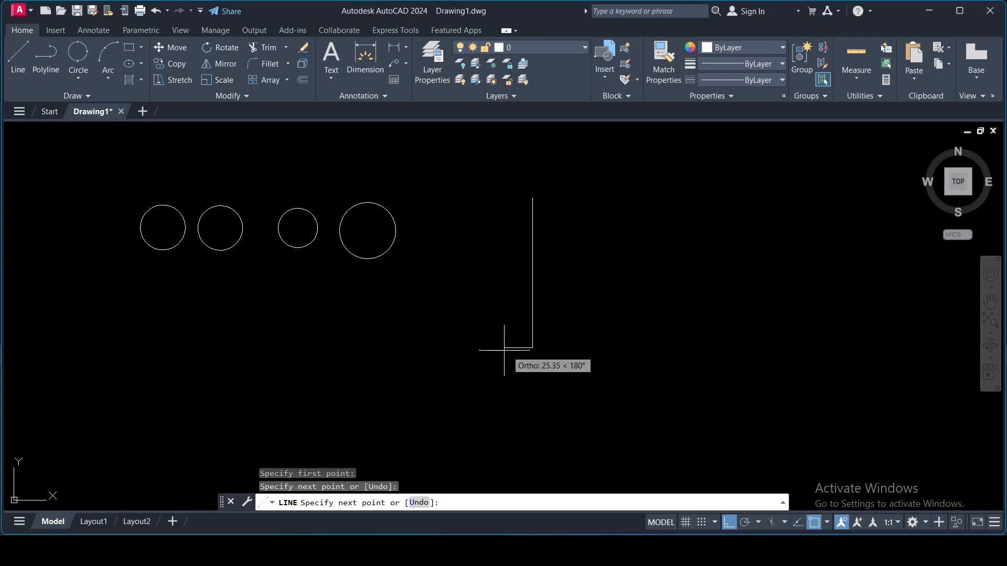
click(667, 348)
key(Return)
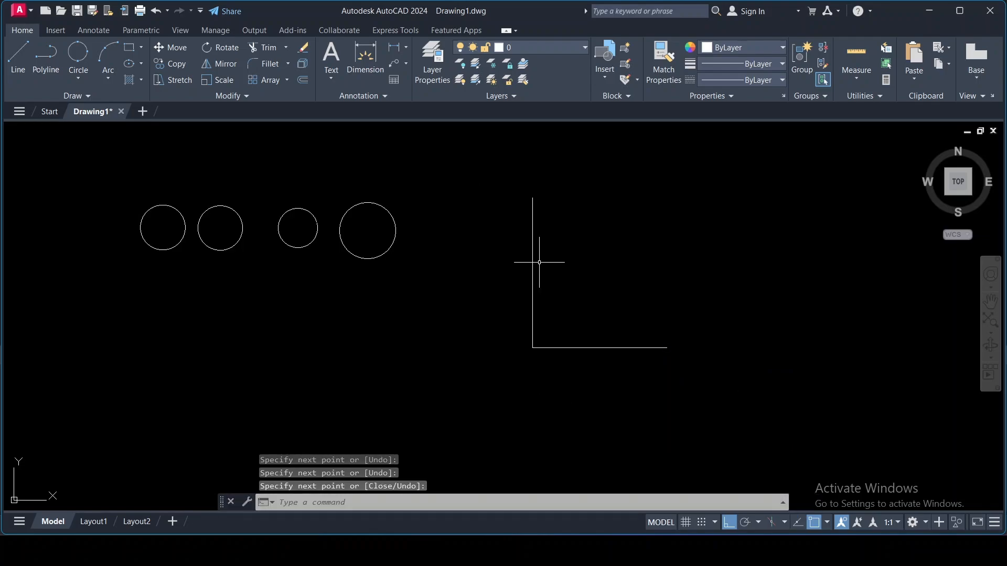
Step: Draw a Tan, Tan, Radius circle with radius 20 tangent to the vertical and horizontal lines of the L shape
click(76, 78)
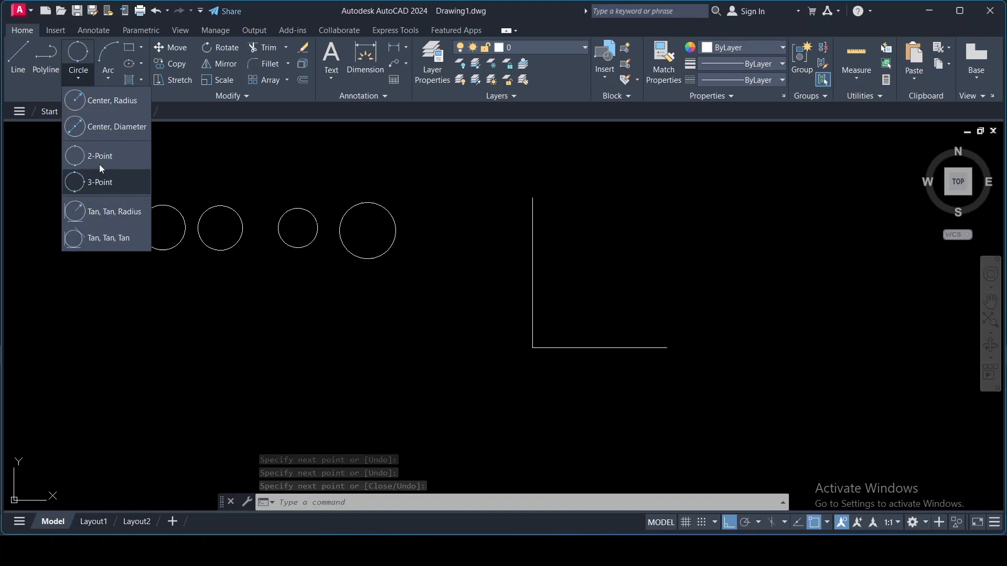
click(105, 212)
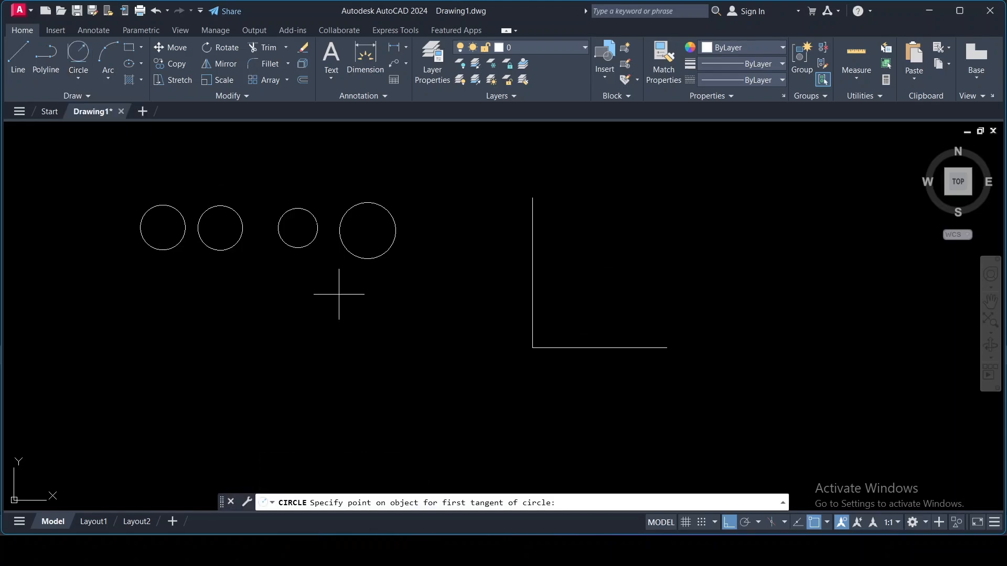
click(533, 267)
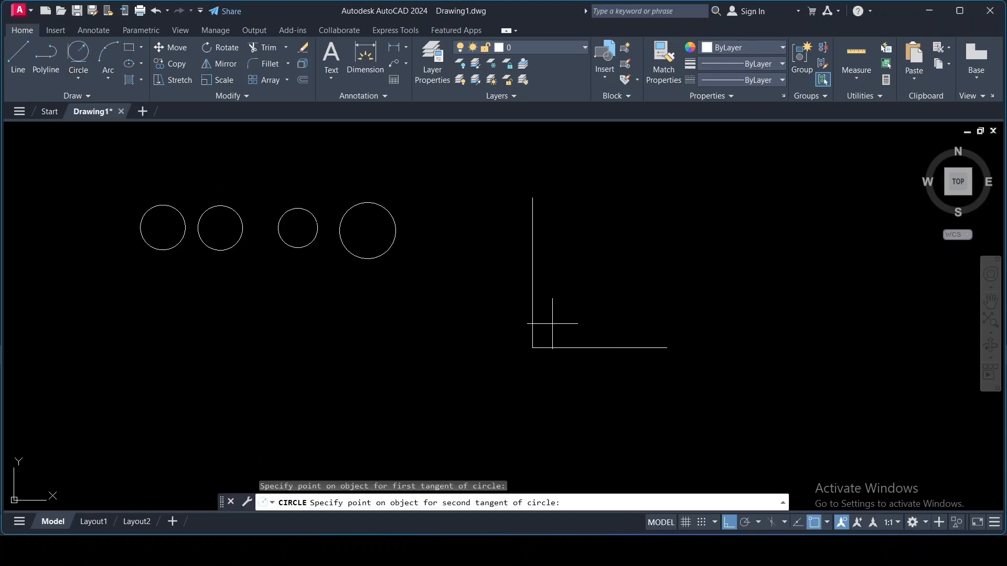
click(602, 347)
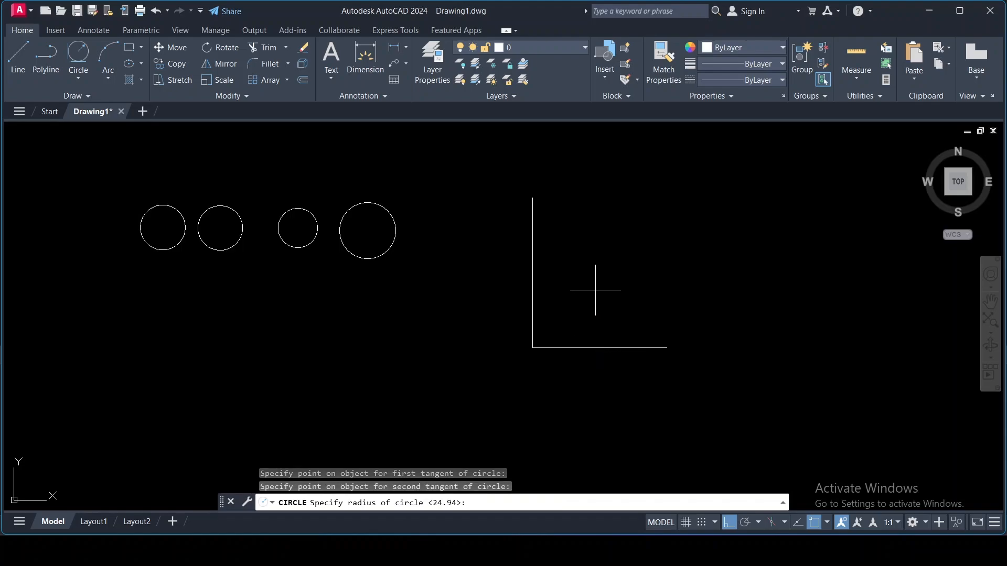
key(Return)
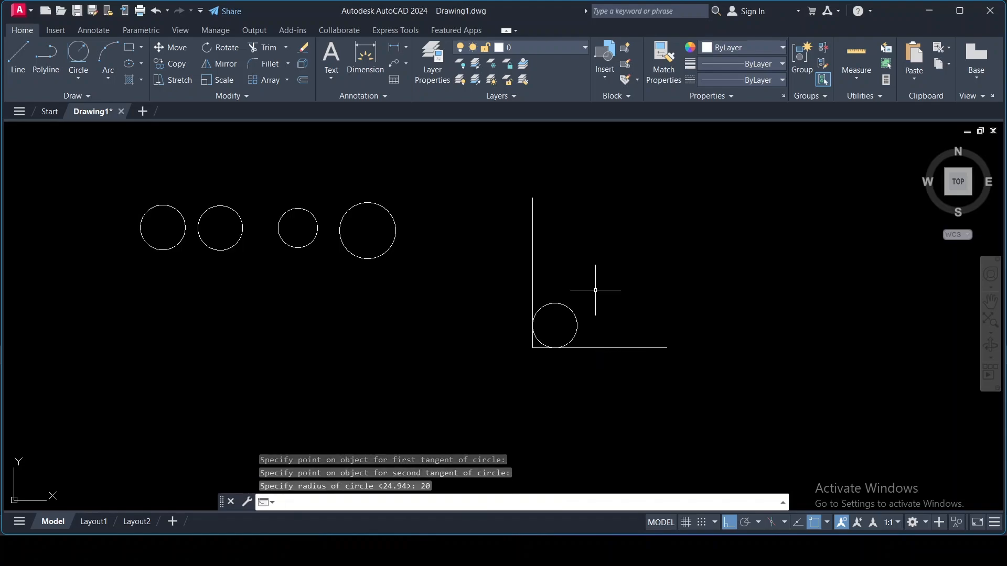
scroll(593, 354, up, 8)
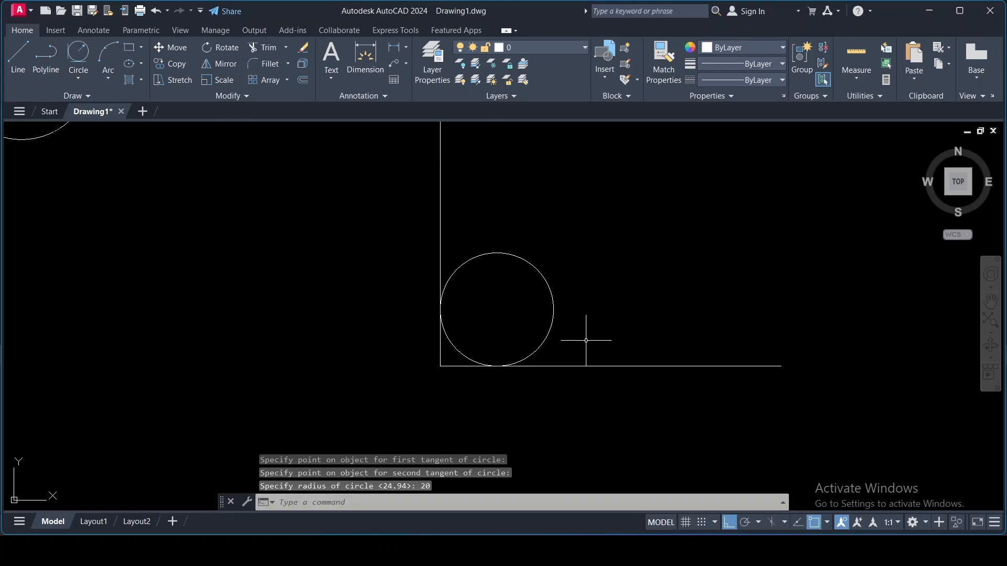
scroll(522, 353, down, 4)
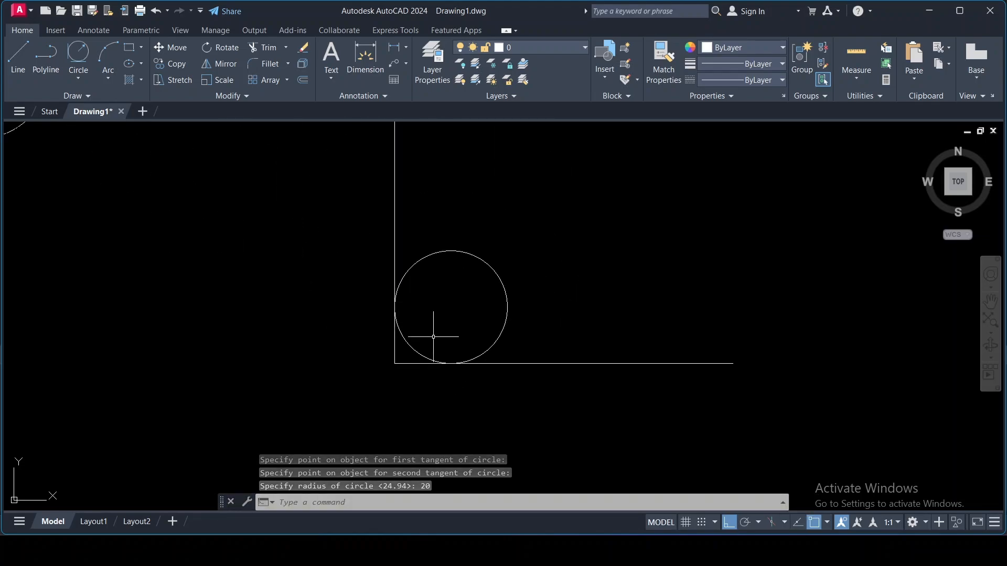
scroll(416, 314, down, 8)
scroll(491, 314, up, 4)
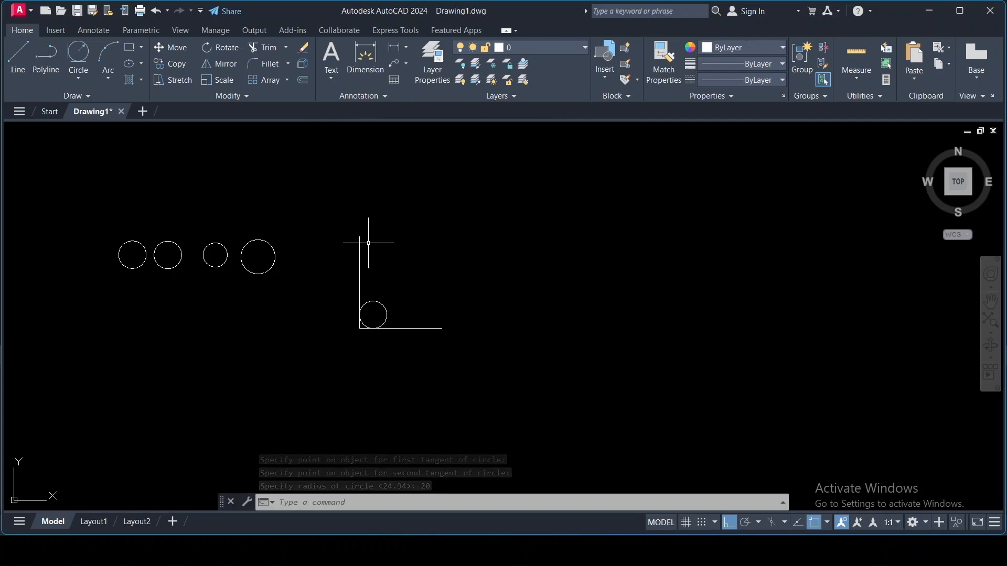
Step: Draw a closed right triangle of lines beside the L shape, with a vertical side, a longer horizontal base and a sloping side
click(18, 57)
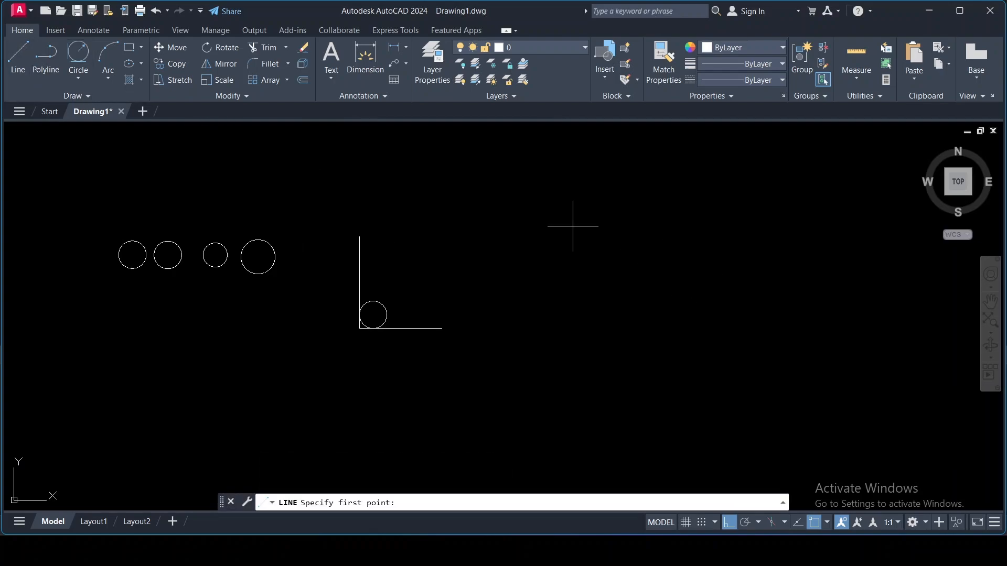
click(539, 221)
click(542, 331)
click(736, 331)
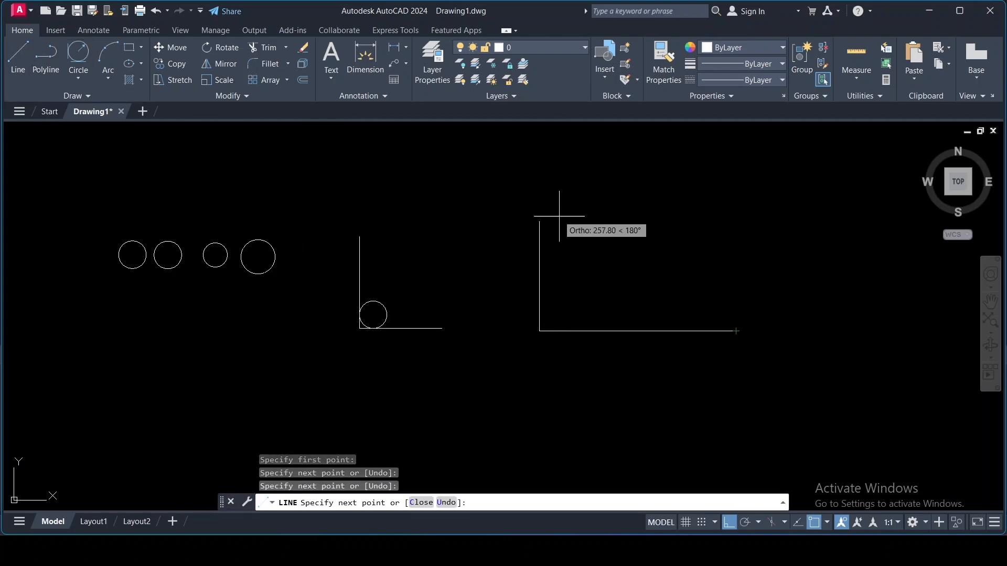
click(539, 222)
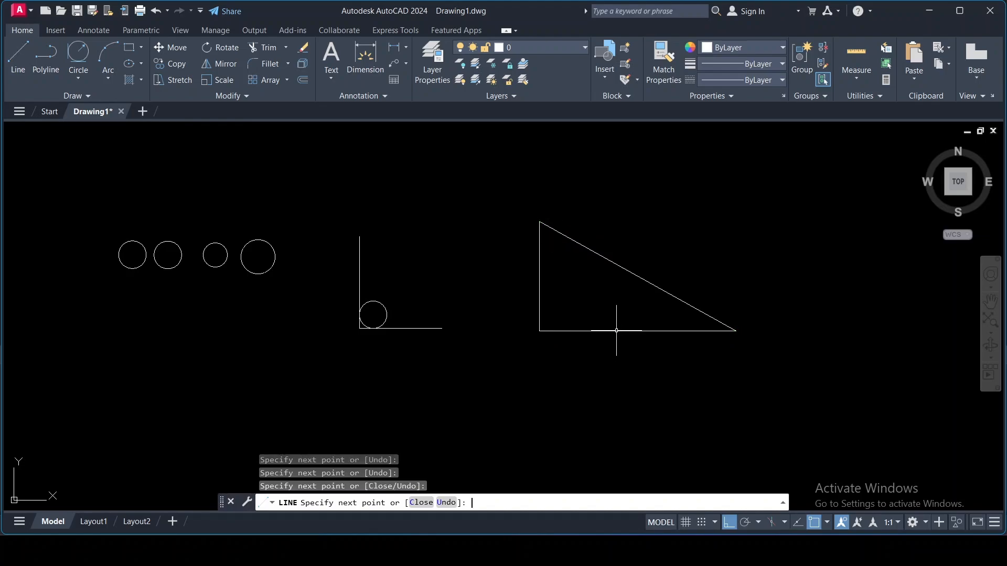
key(Return)
scroll(646, 278, up, 4)
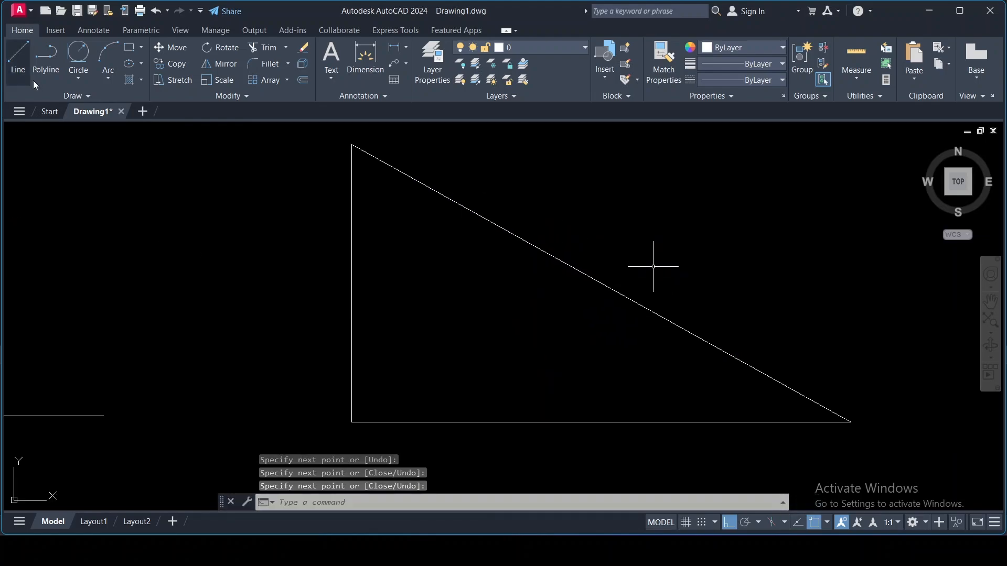
Step: Draw a Tan, Tan, Tan circle inside the right triangle, tangent to its vertical side, base and sloping side
click(80, 80)
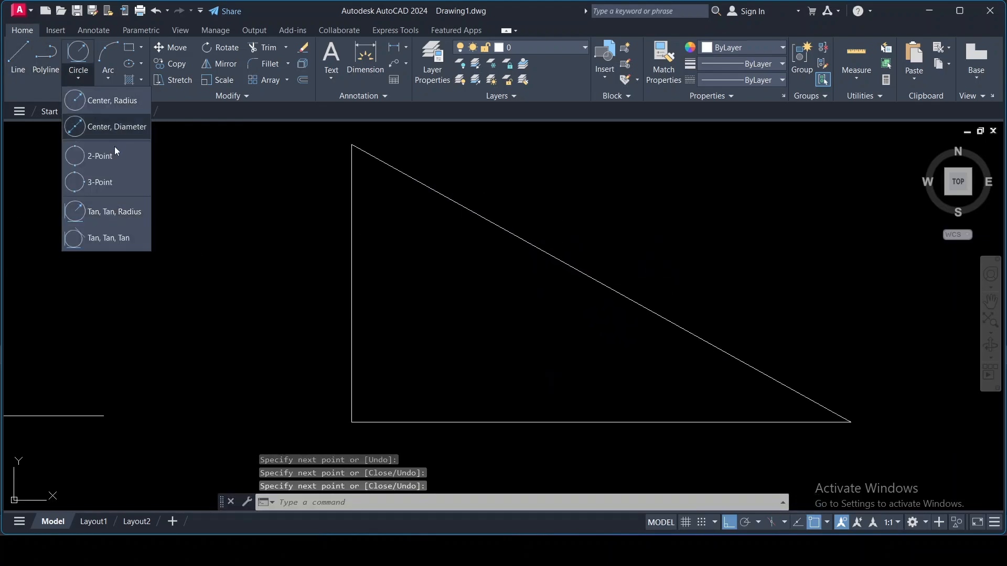
click(121, 236)
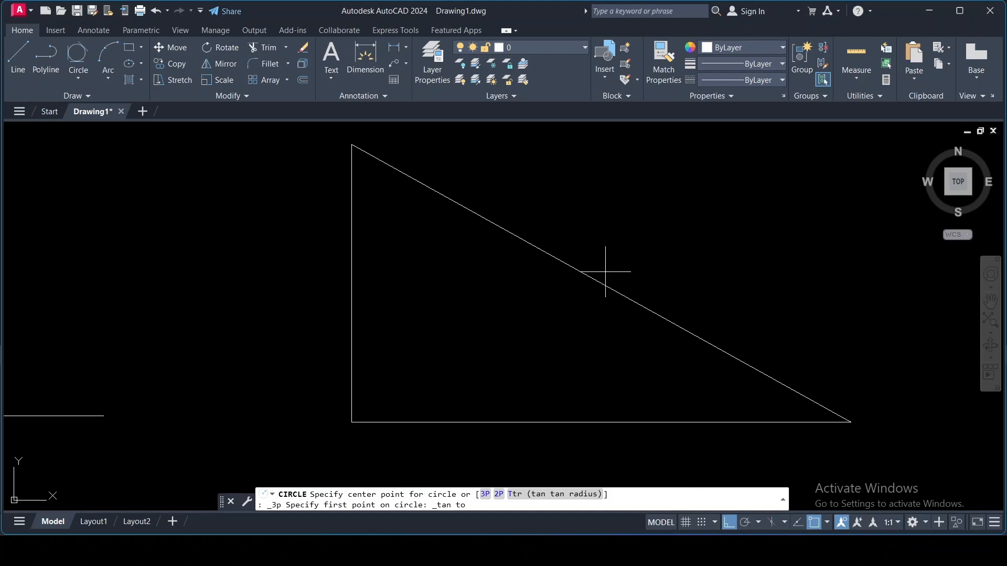
click(352, 281)
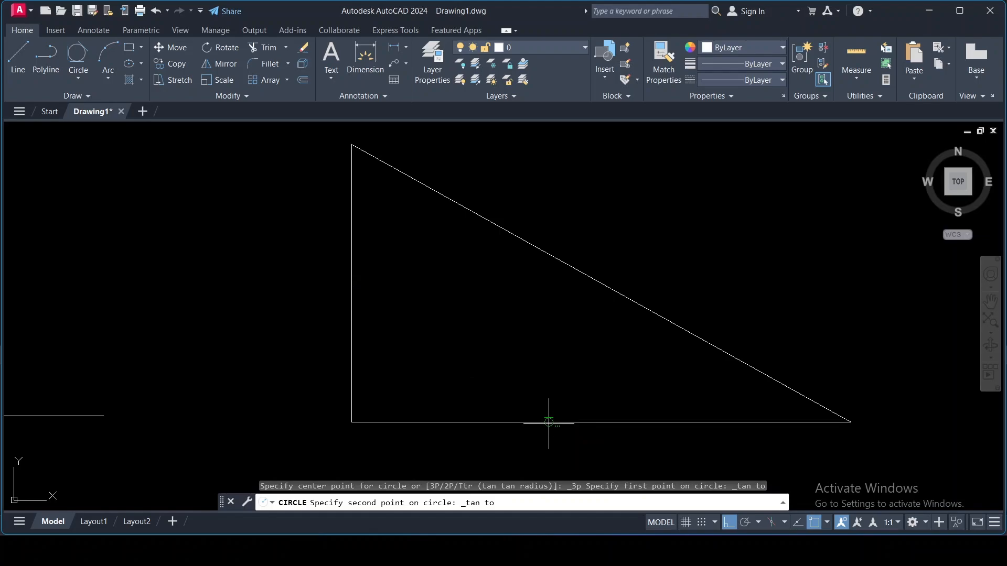
click(566, 422)
click(534, 248)
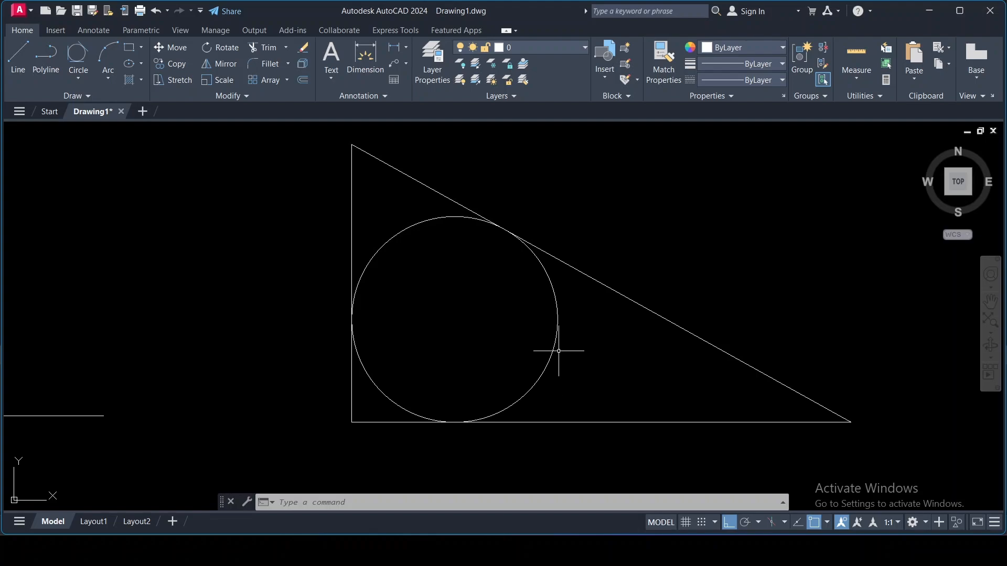
Step: Draw a 3-Point arc in the empty area beside the triangle, bulging upward and spanning slightly more than a half circle
scroll(175, 264, down, 5)
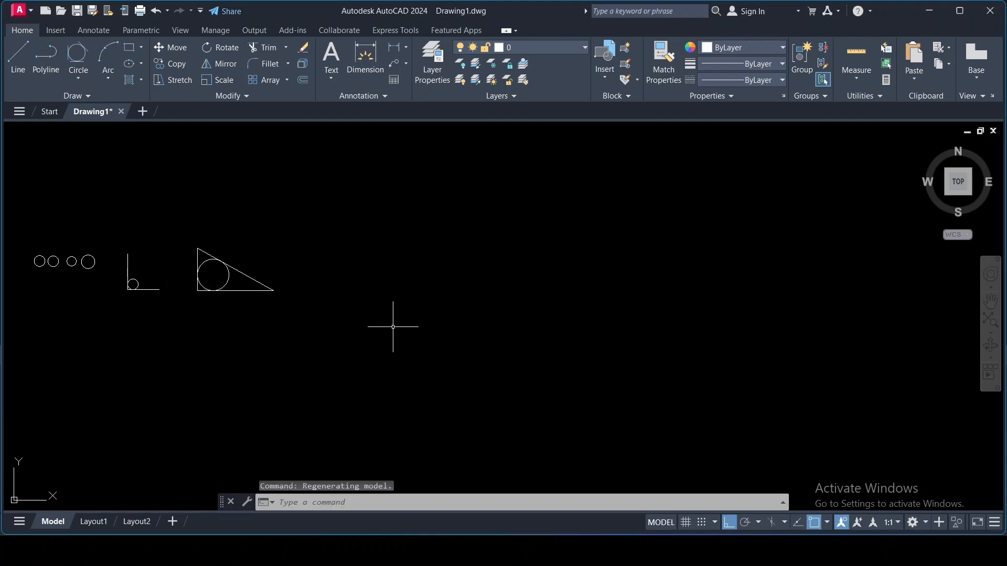
scroll(388, 293, up, 2)
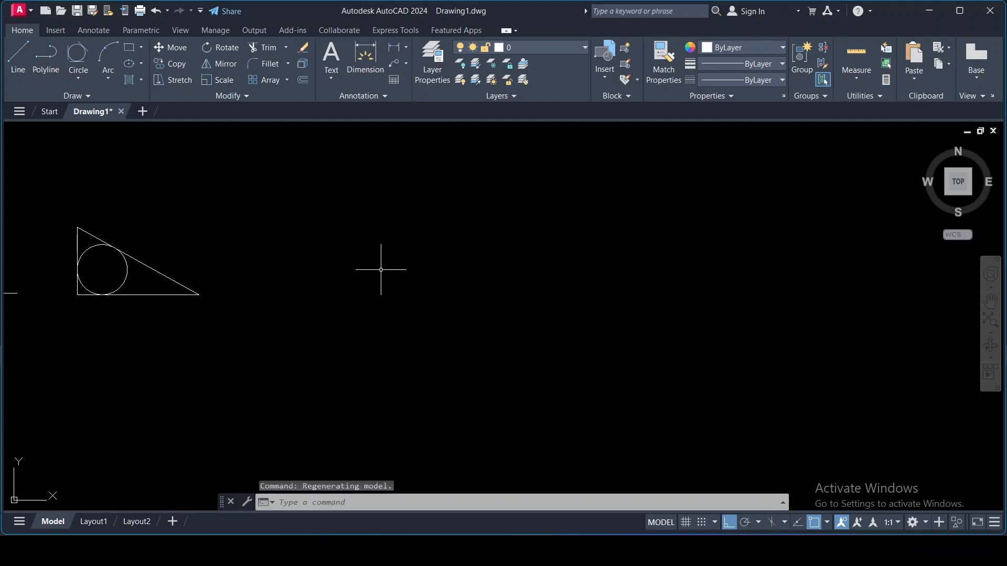
click(115, 71)
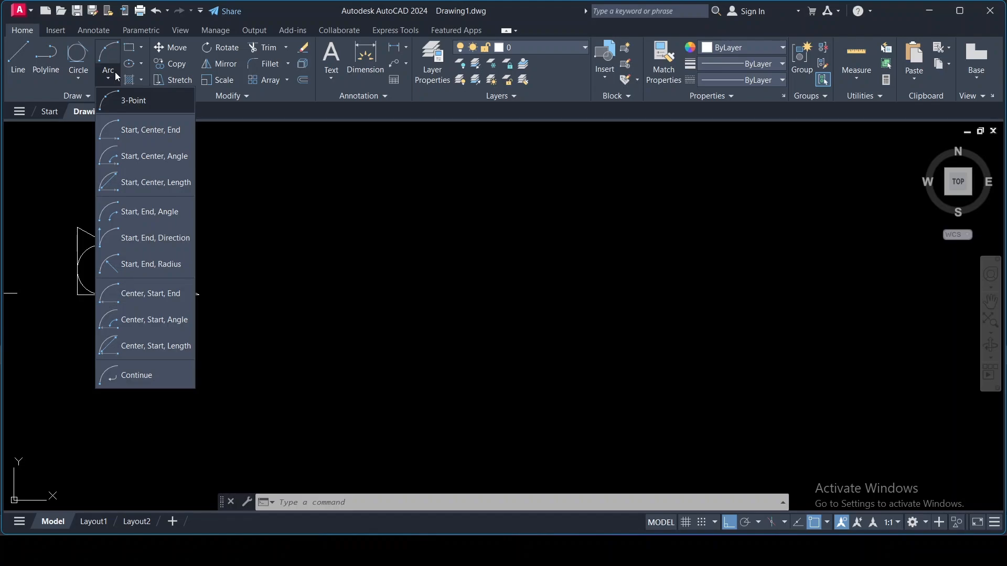
click(103, 109)
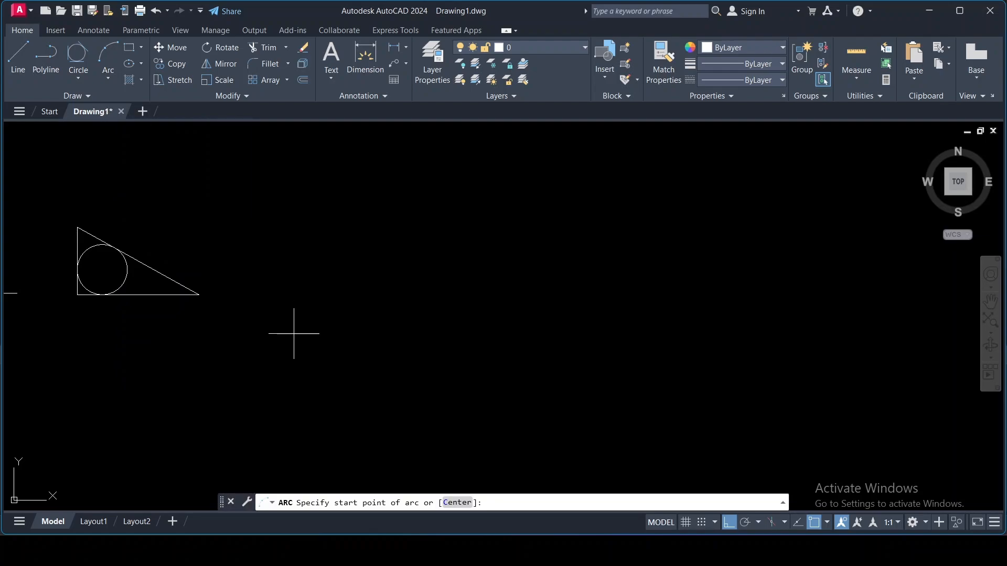
click(284, 277)
click(325, 204)
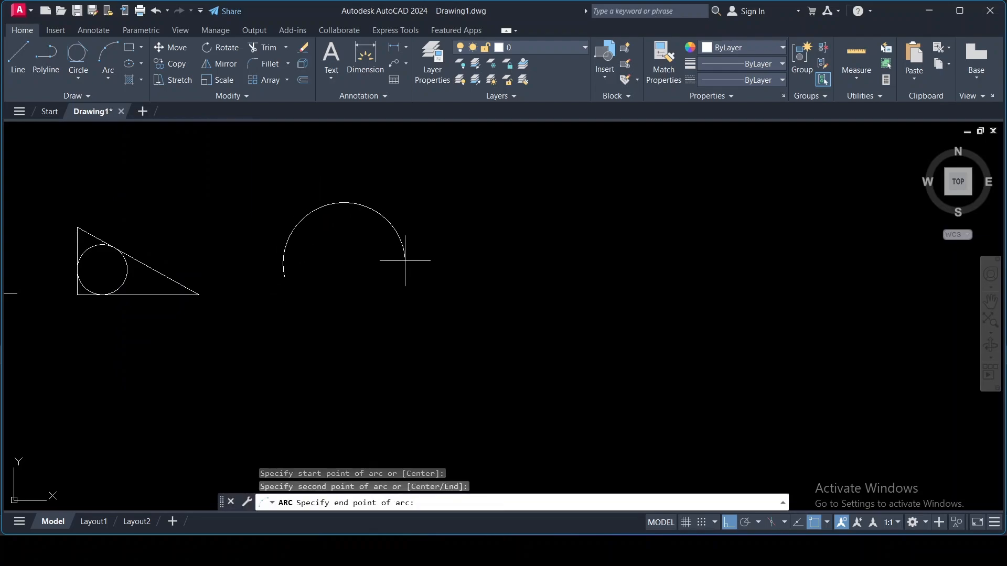
click(404, 260)
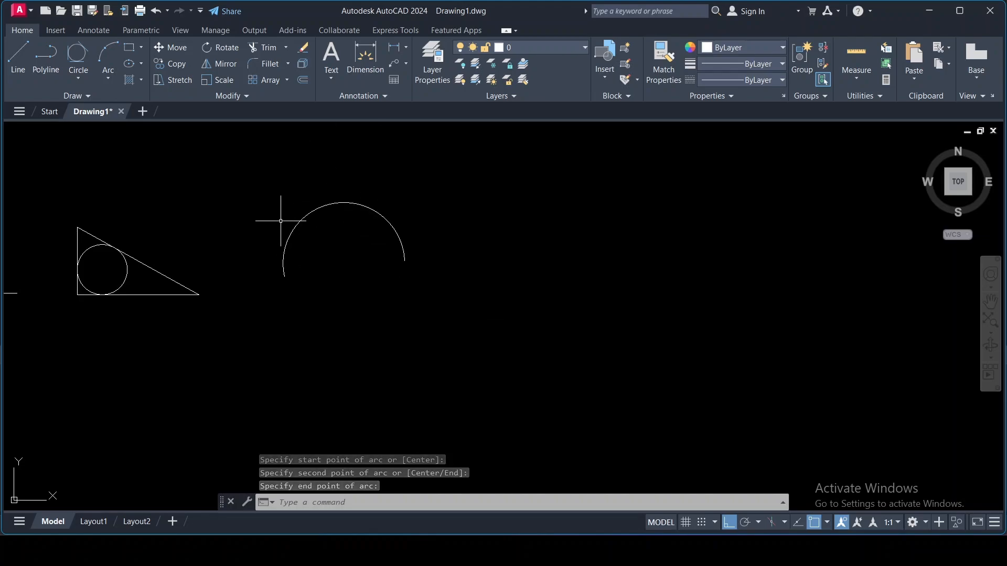
click(114, 75)
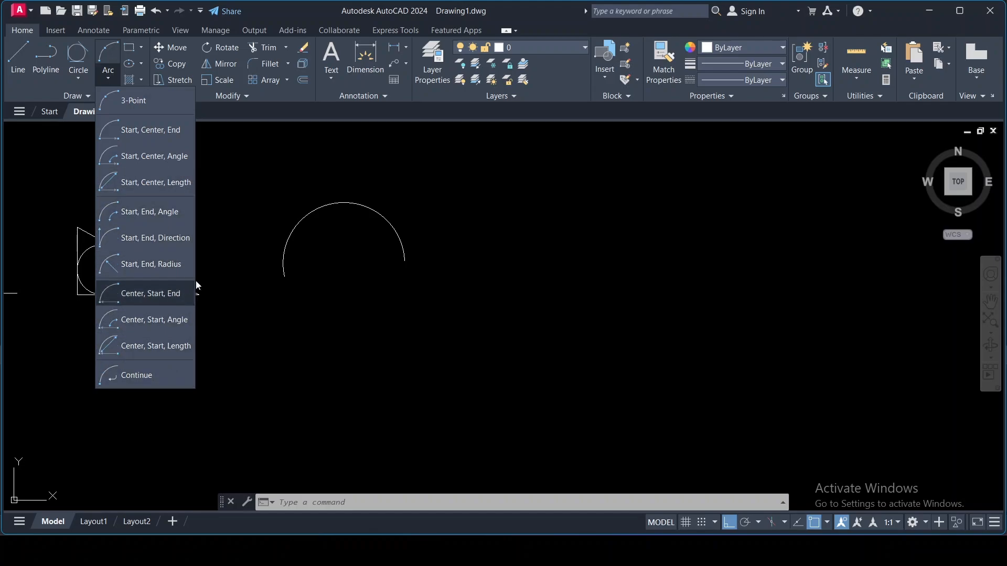
click(254, 224)
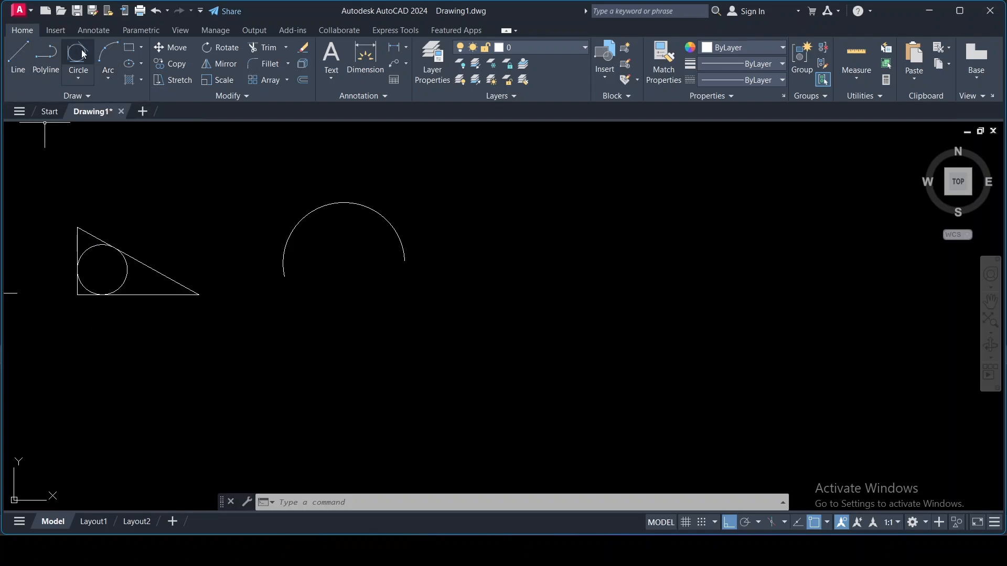